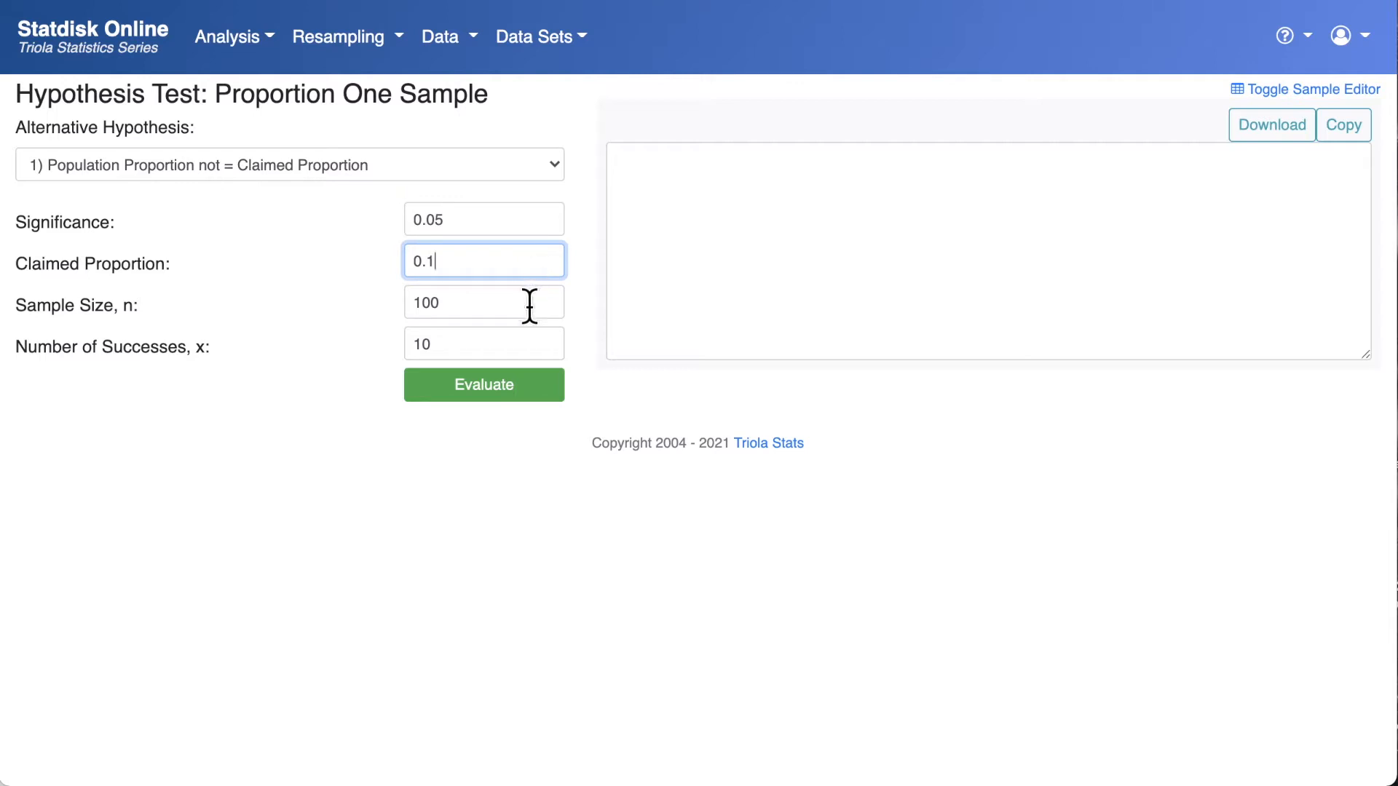
{"action": "left_click", "coordinate": [522, 344]}
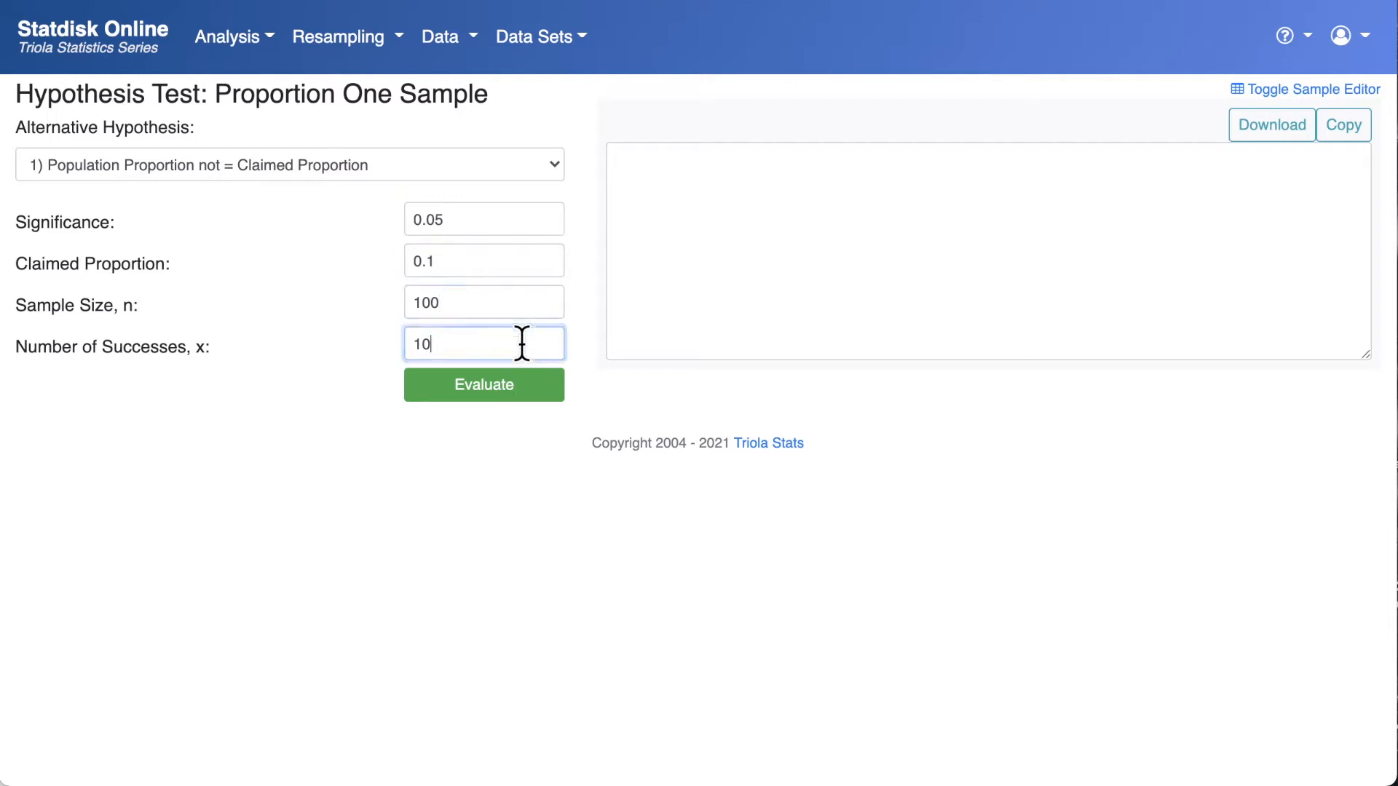
{"action": "left_click", "coordinate": [527, 302]}
{"action": "left_click", "coordinate": [527, 262]}
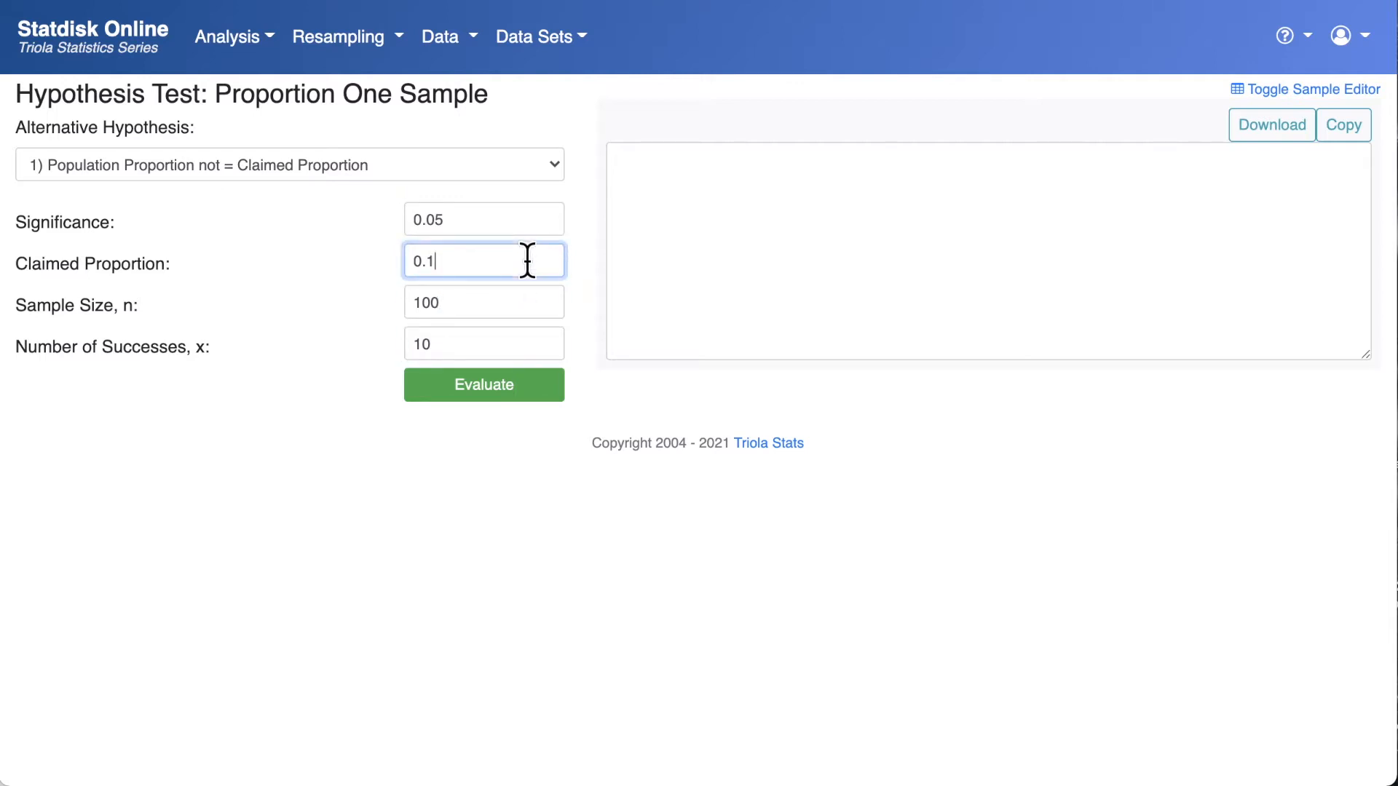
{"action": "left_click", "coordinate": [528, 220]}
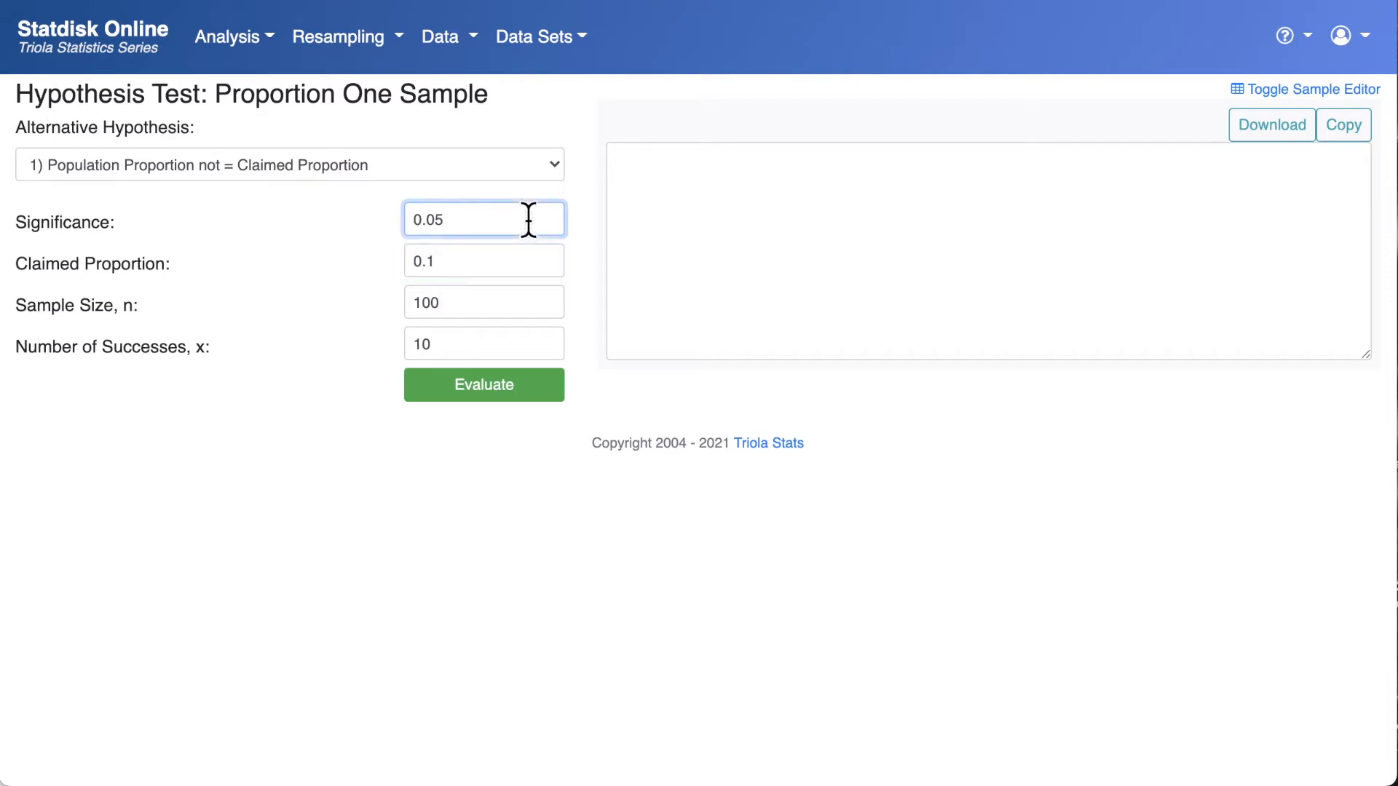
- Set the alternative hypothesis to Population Proportion < Claimed Proportion and the claimed proportion to 0.3
{"action": "left_click", "coordinate": [552, 166]}
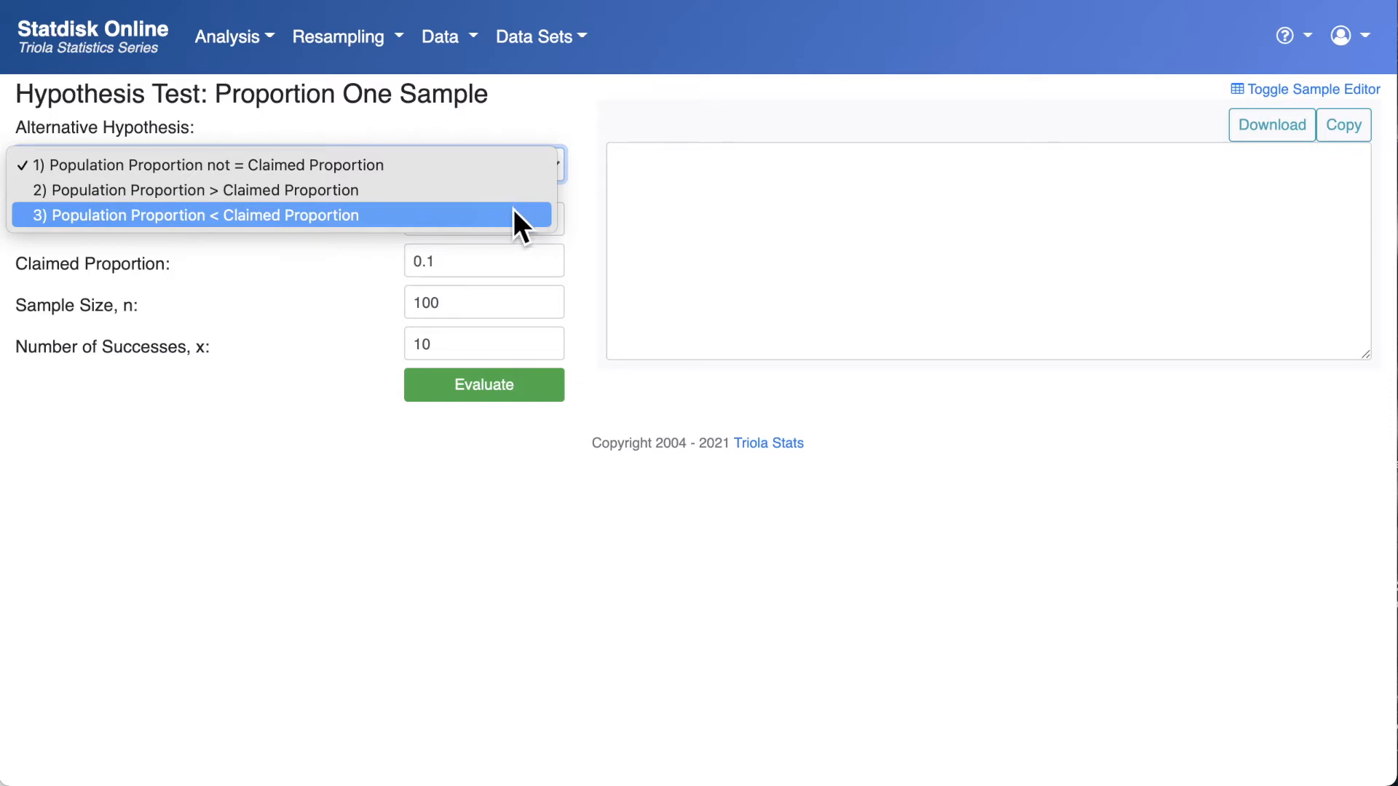
{"action": "left_click", "coordinate": [459, 216]}
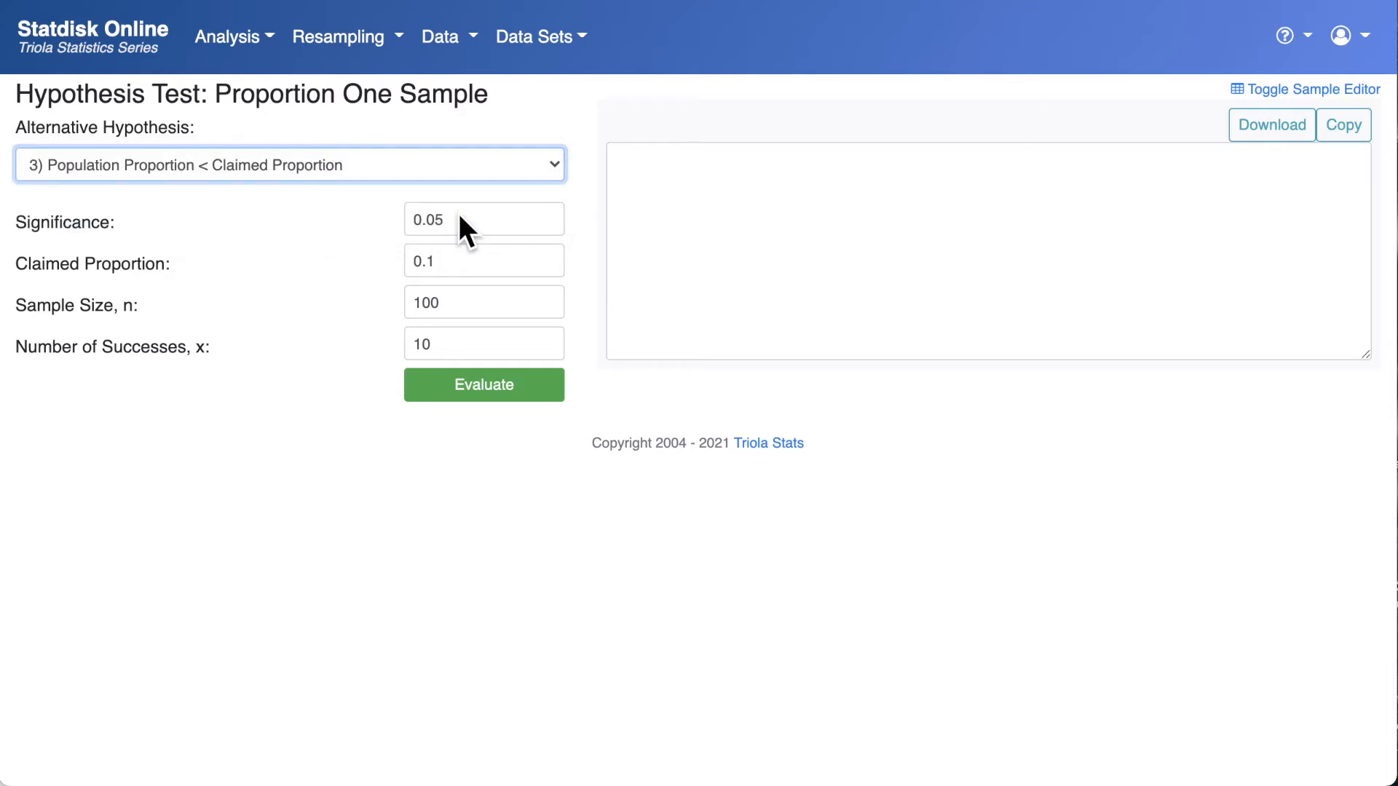
{"action": "left_click", "coordinate": [460, 218]}
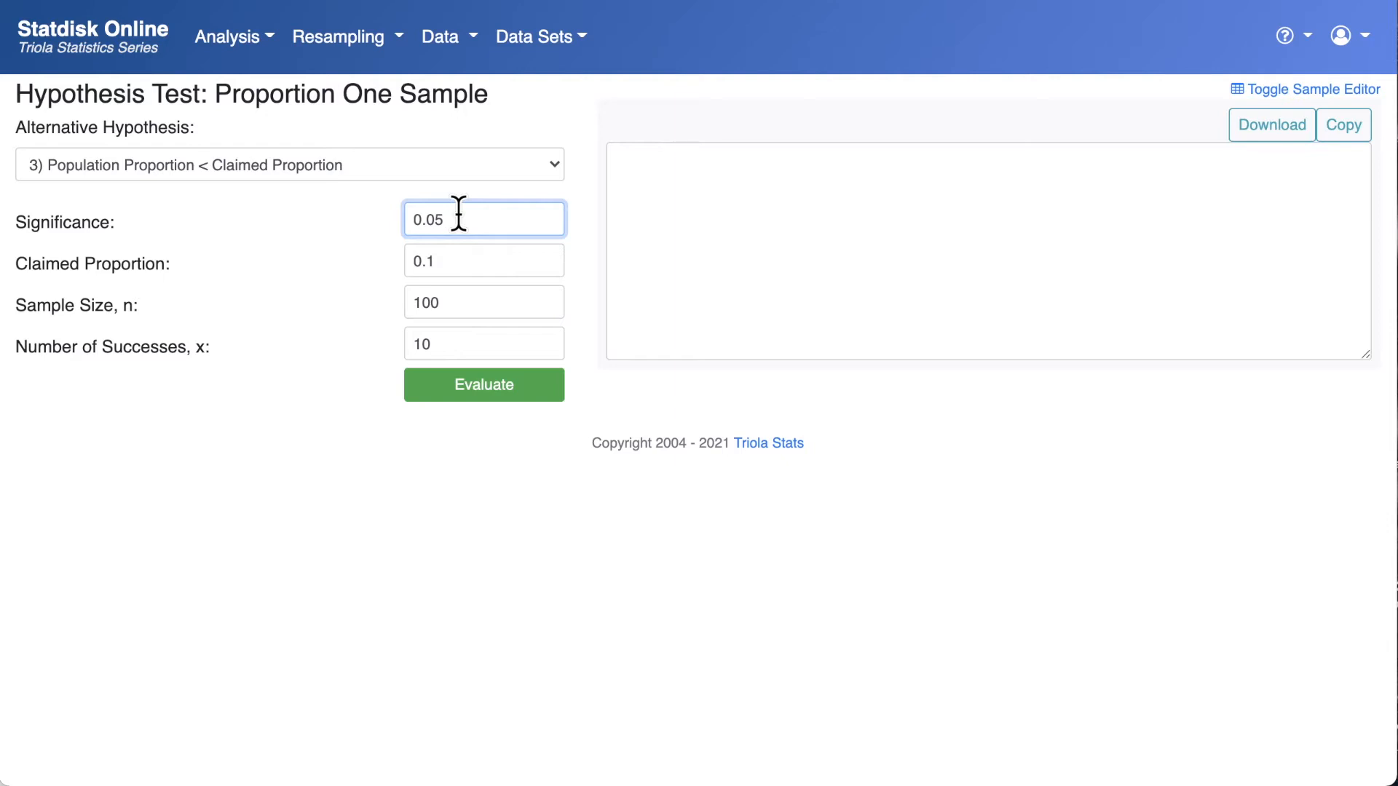
{"action": "left_click", "coordinate": [446, 261]}
{"action": "key", "text": "BackSpace"}
{"action": "key", "text": "BackSpace"}
{"action": "key", "text": "BackSpace"}
{"action": "type", "text": "0"}
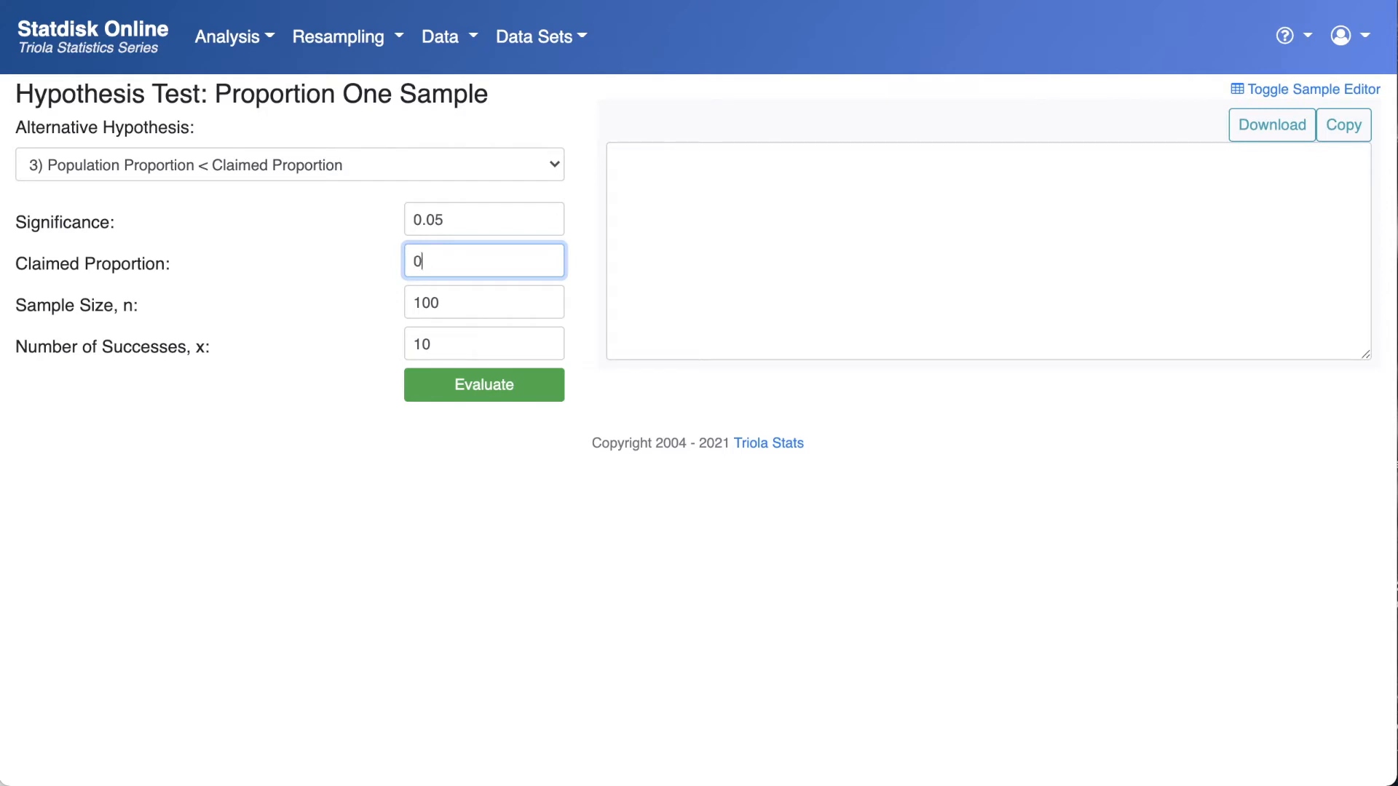
{"action": "type", "text": ".3"}
- Set the sample size n to 19136
{"action": "left_click", "coordinate": [453, 300]}
{"action": "key", "text": "BackSpace"}
{"action": "key", "text": "BackSpace"}
{"action": "key", "text": "BackSpace"}
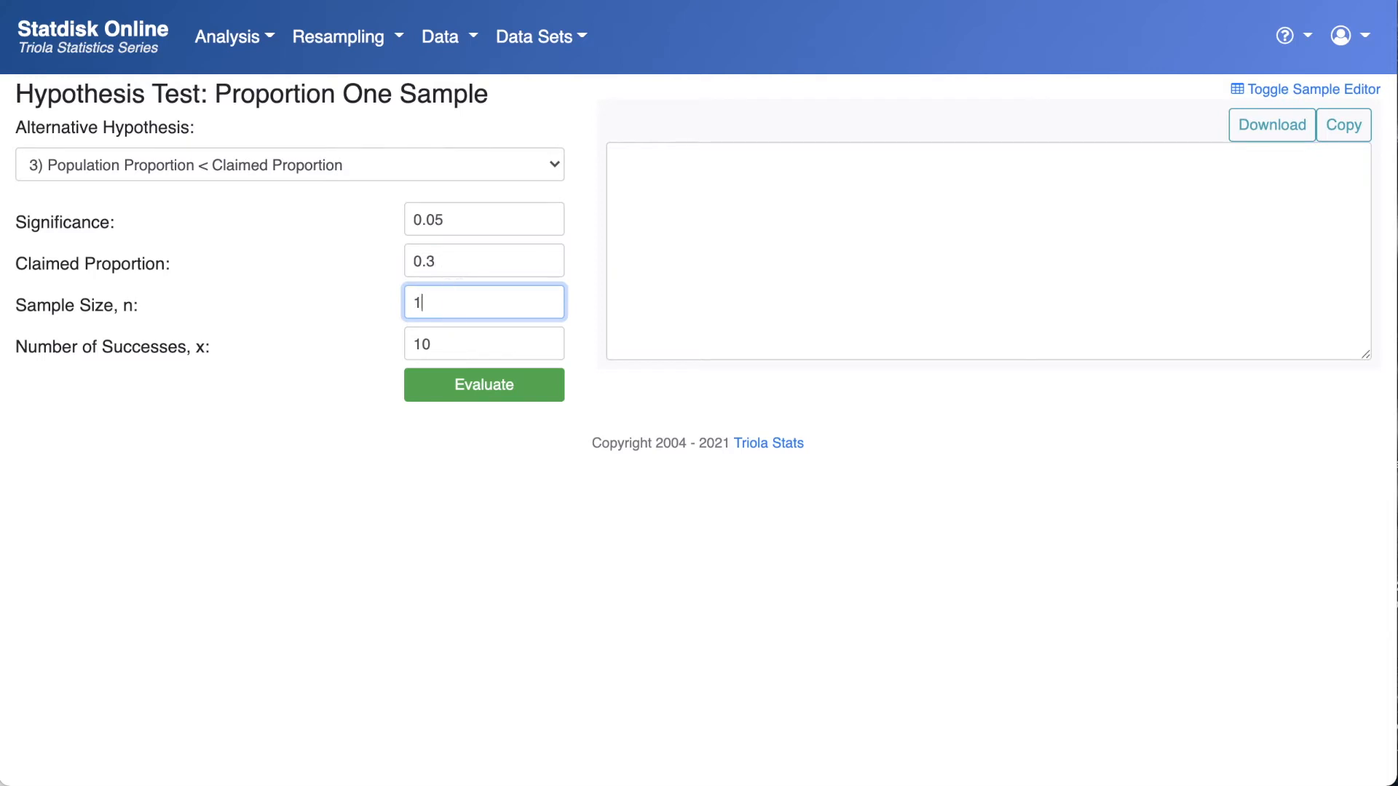
{"action": "type", "text": "19136"}
- Enter 5588 as the number of successes x and evaluate the hypothesis test
{"action": "left_click", "coordinate": [449, 344]}
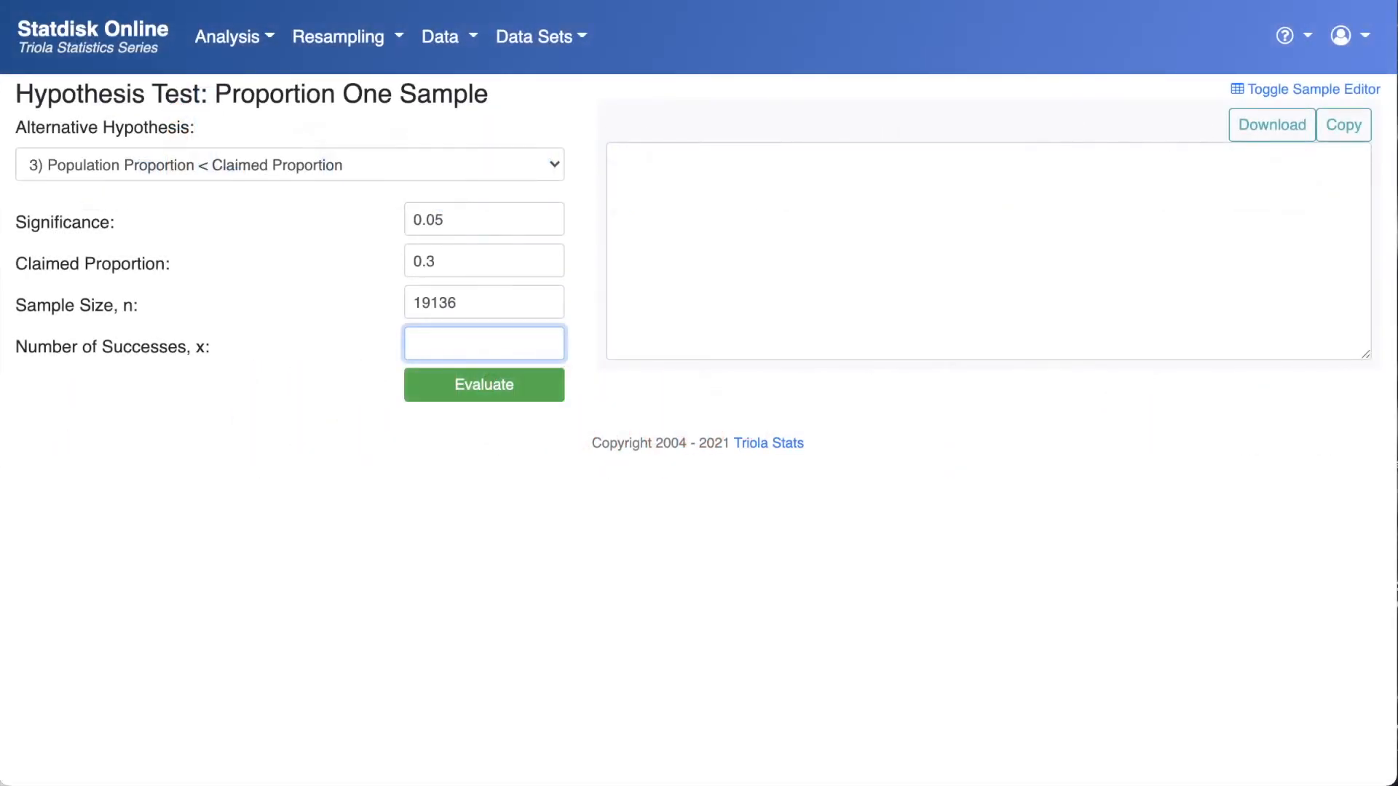
{"action": "type", "text": "5588"}
{"action": "left_click", "coordinate": [443, 408]}
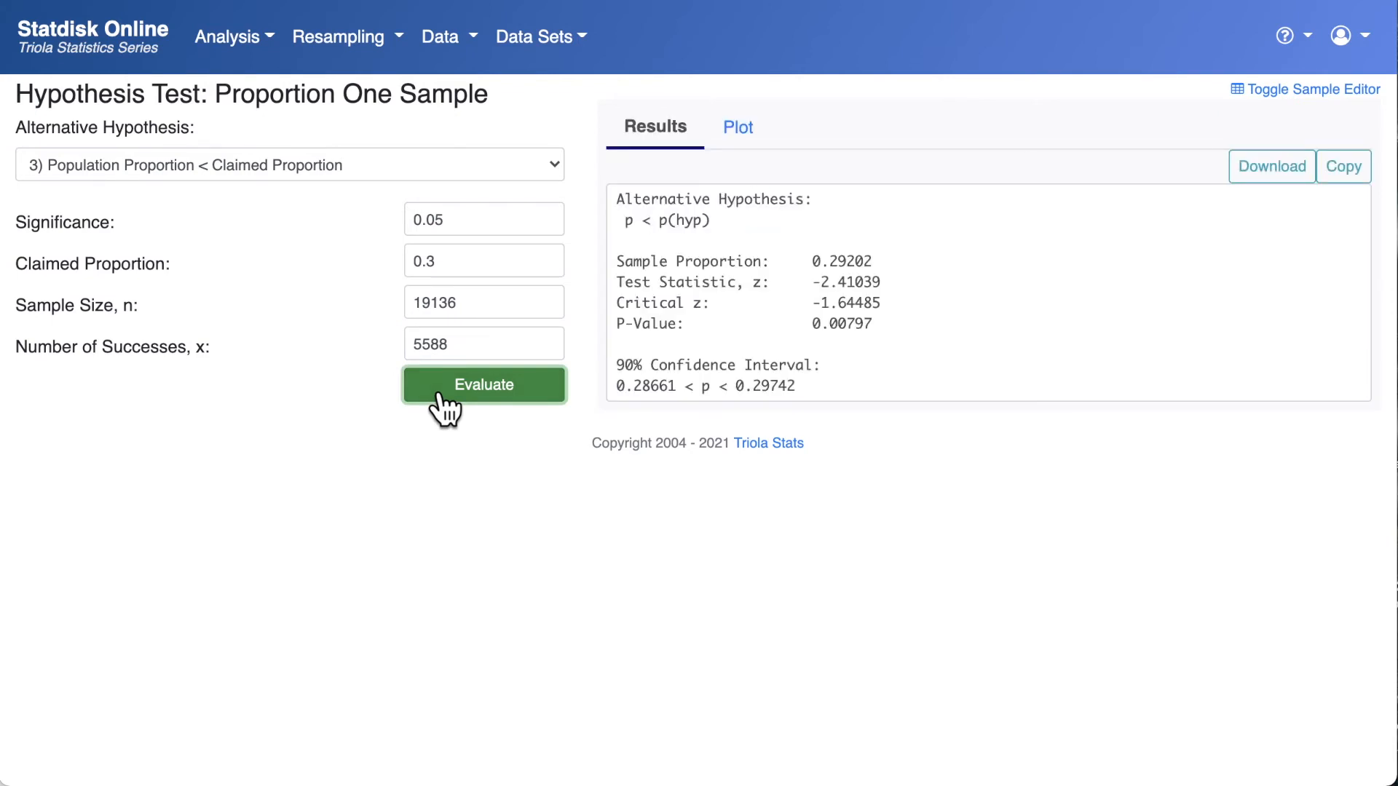
- Highlight the P-value, critical z and test statistic lines of the results one after another to examine them
{"action": "left_click", "coordinate": [617, 329]}
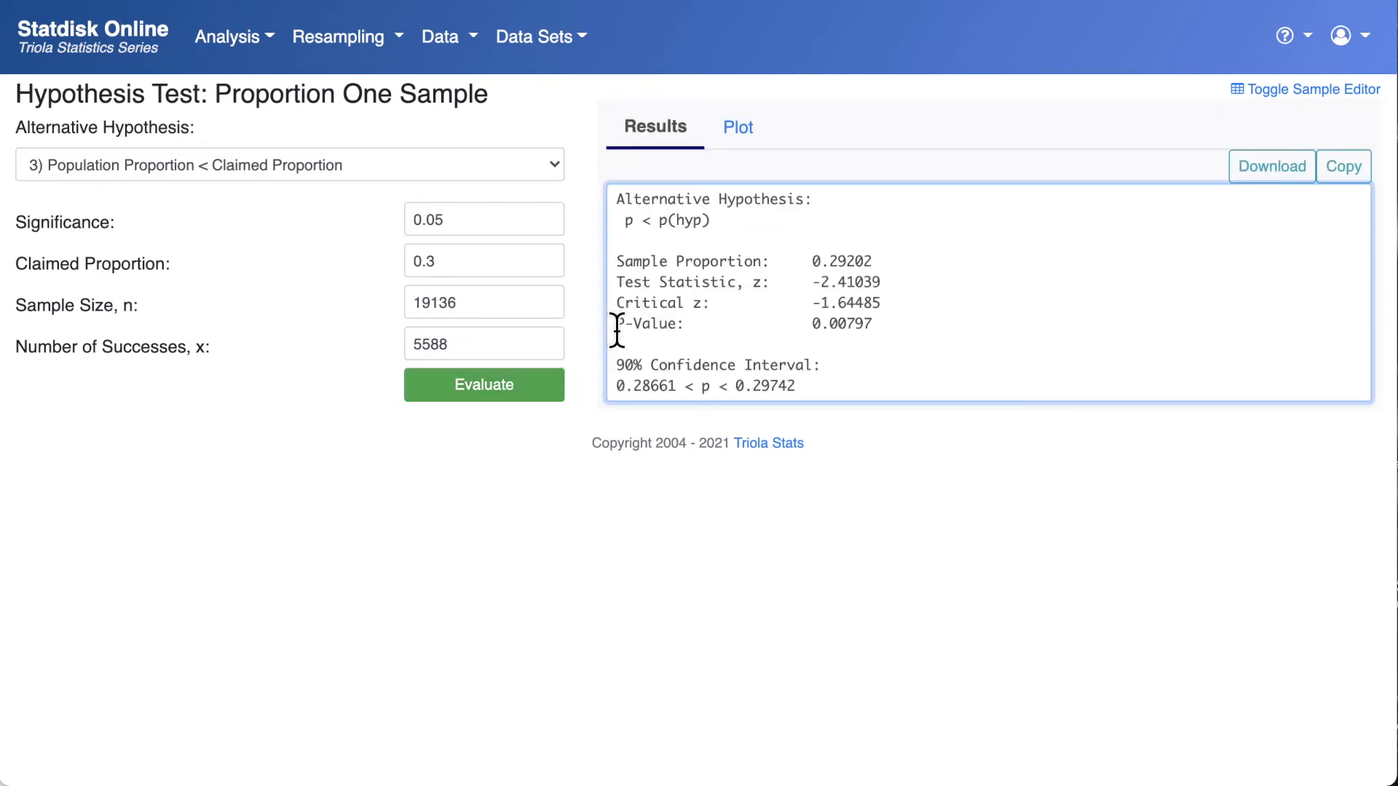
{"action": "left_click_drag", "start_coordinate": [617, 329], "coordinate": [888, 333]}
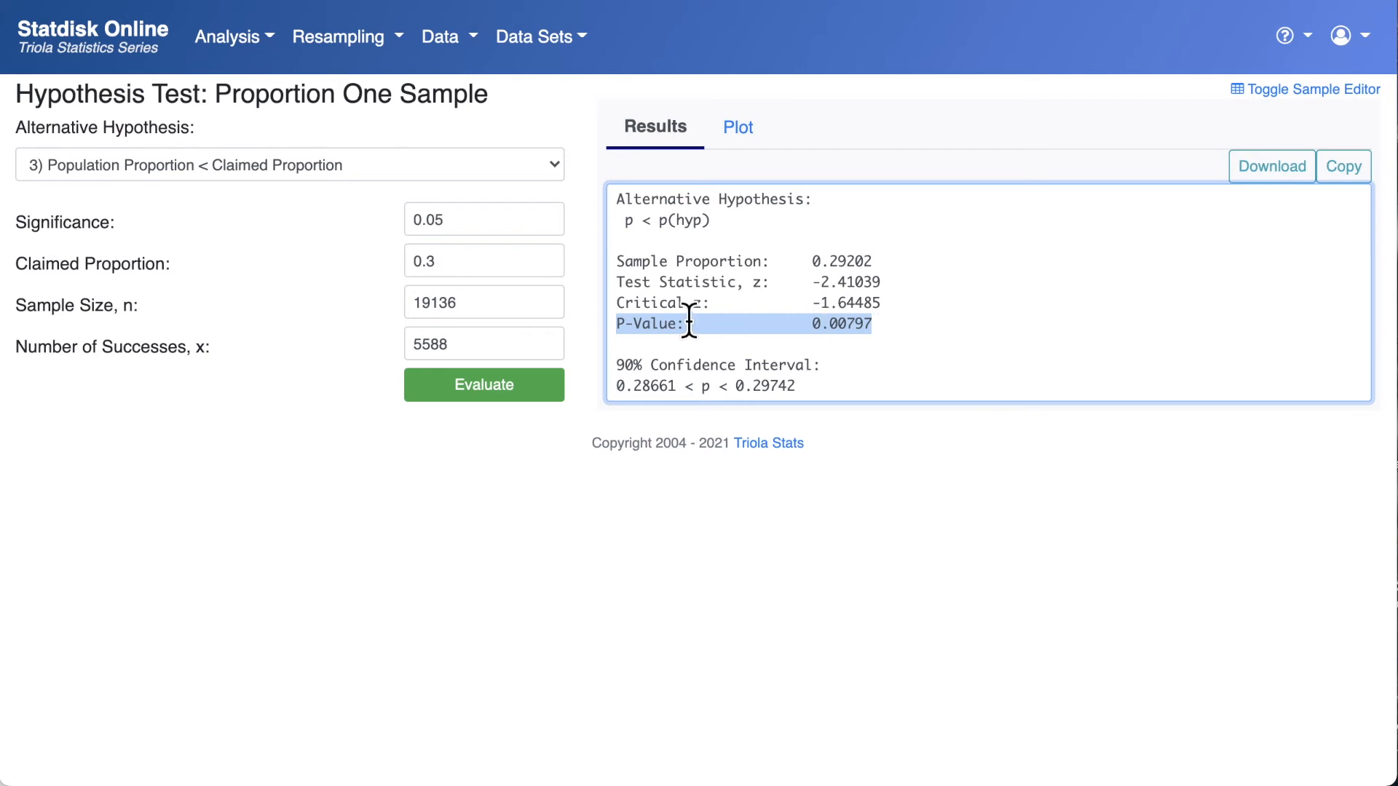
{"action": "left_click", "coordinate": [615, 302]}
{"action": "left_click_drag", "start_coordinate": [615, 302], "coordinate": [935, 306]}
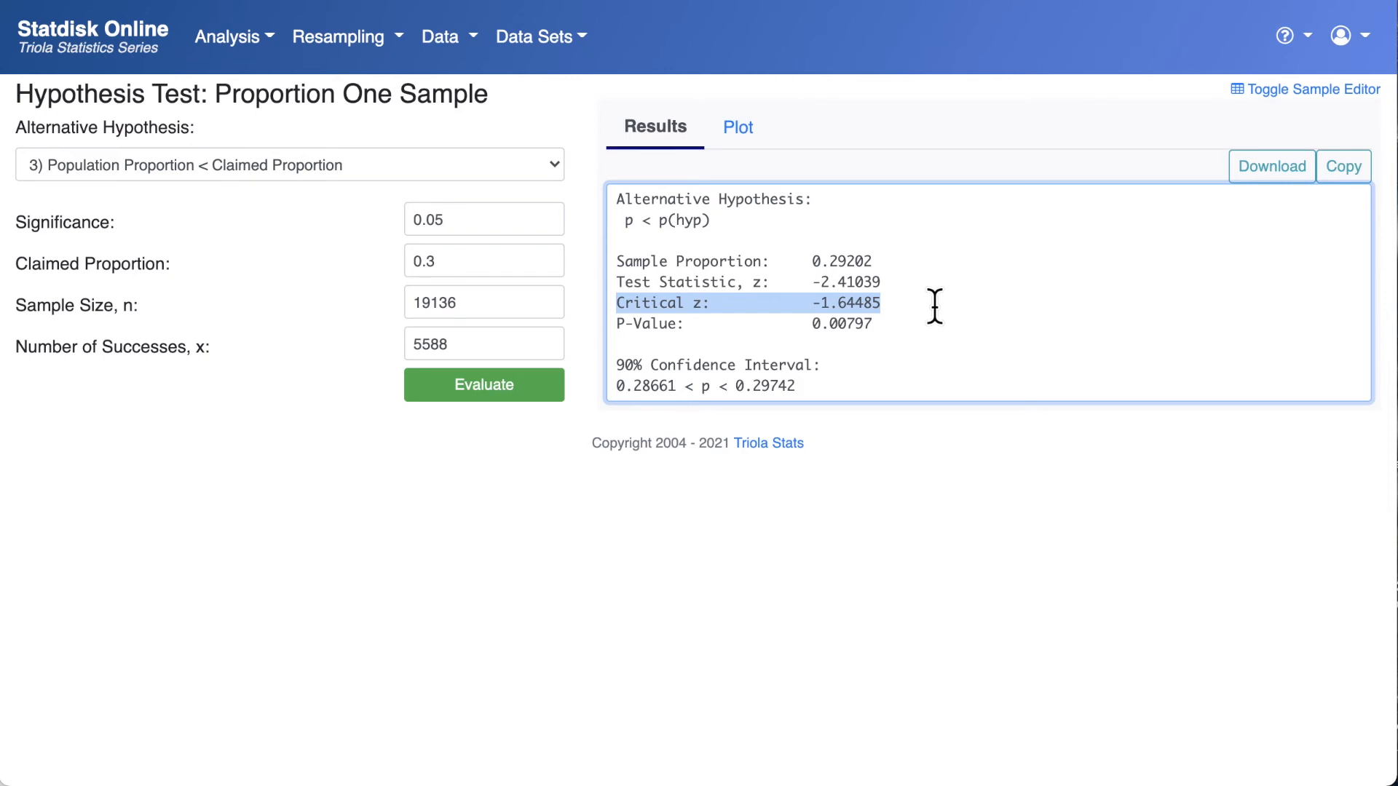
{"action": "left_click", "coordinate": [615, 282]}
{"action": "left_click_drag", "start_coordinate": [615, 283], "coordinate": [905, 284]}
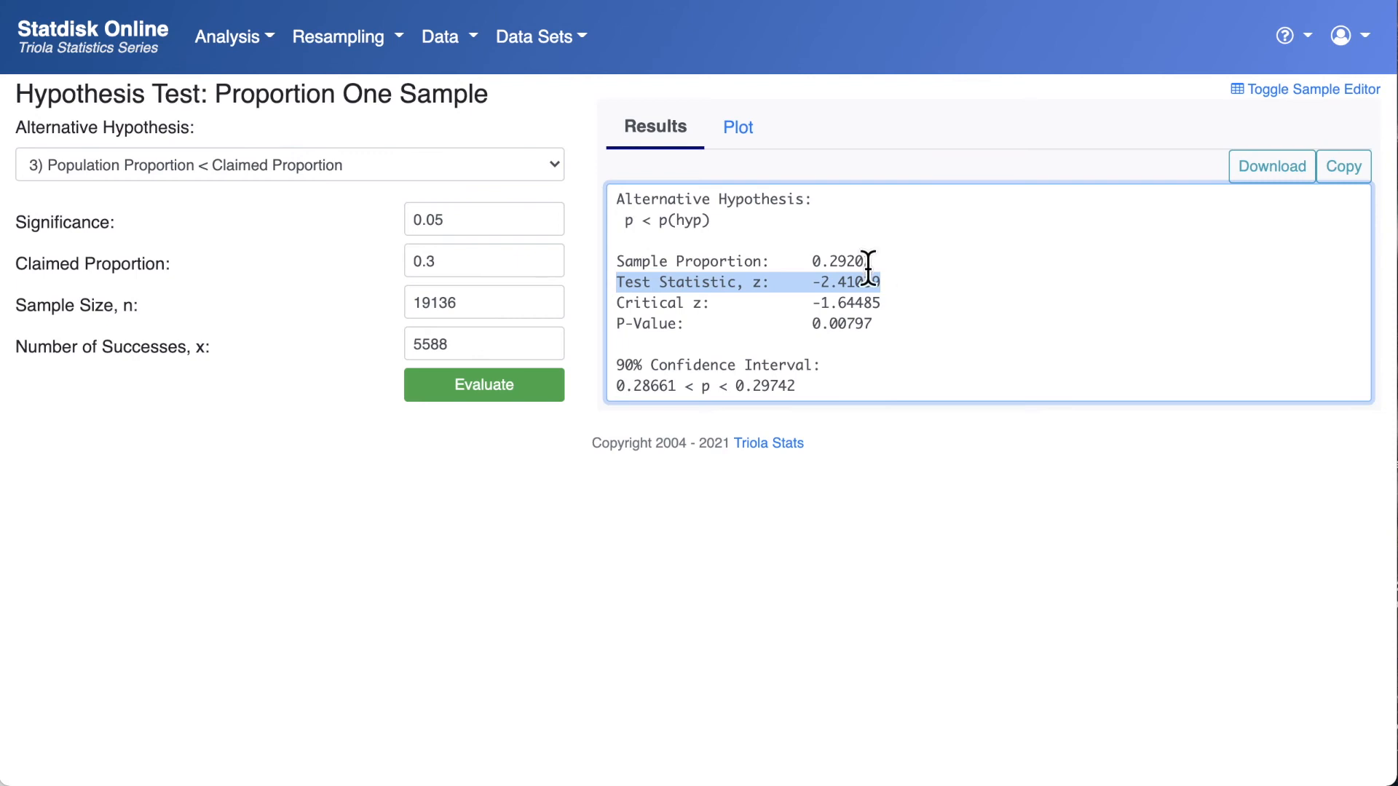
- Display the normal distribution plot of the hypothesis test and download it as an image
{"action": "left_click", "coordinate": [740, 131]}
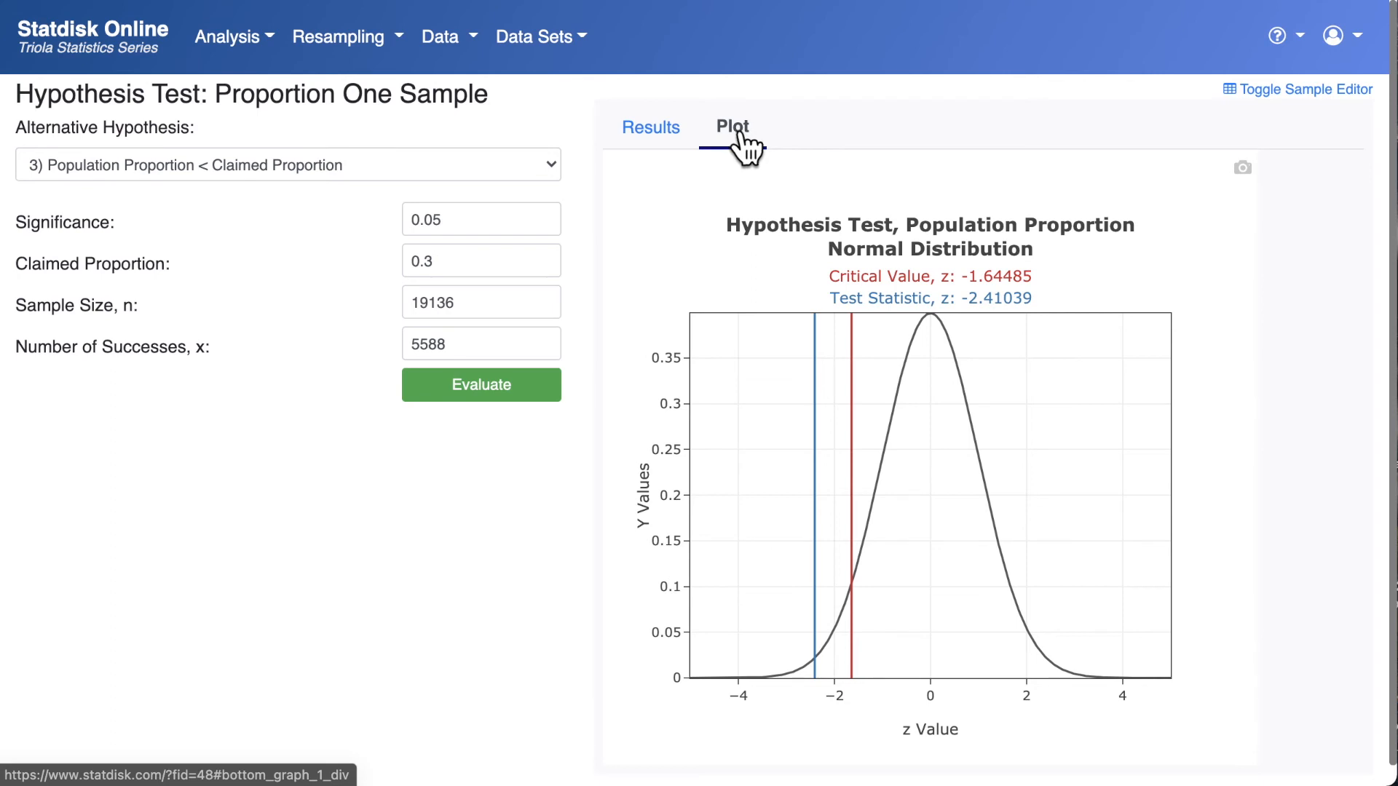
{"action": "left_click", "coordinate": [1242, 169]}
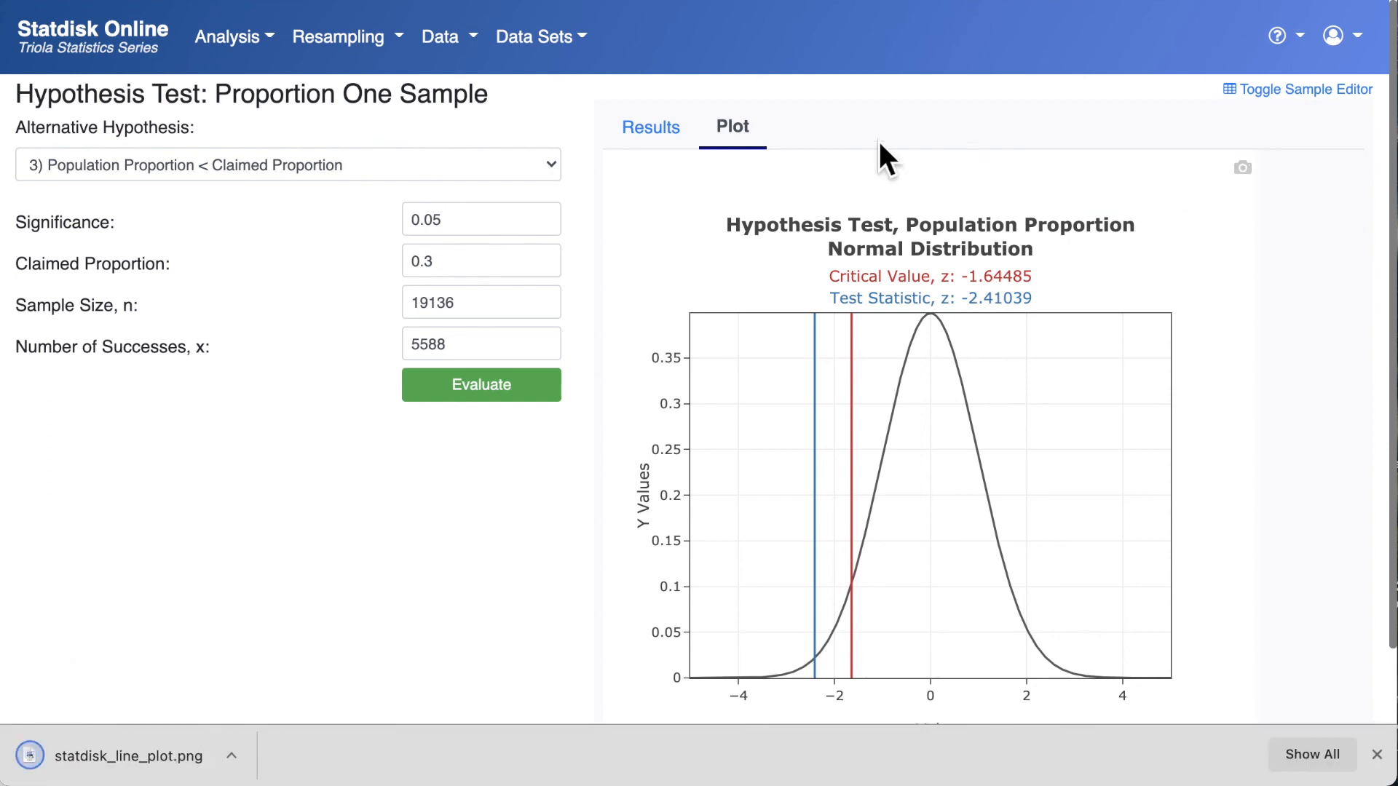
- Return to the text results, download them as a file and copy them to the clipboard
{"action": "left_click", "coordinate": [659, 129]}
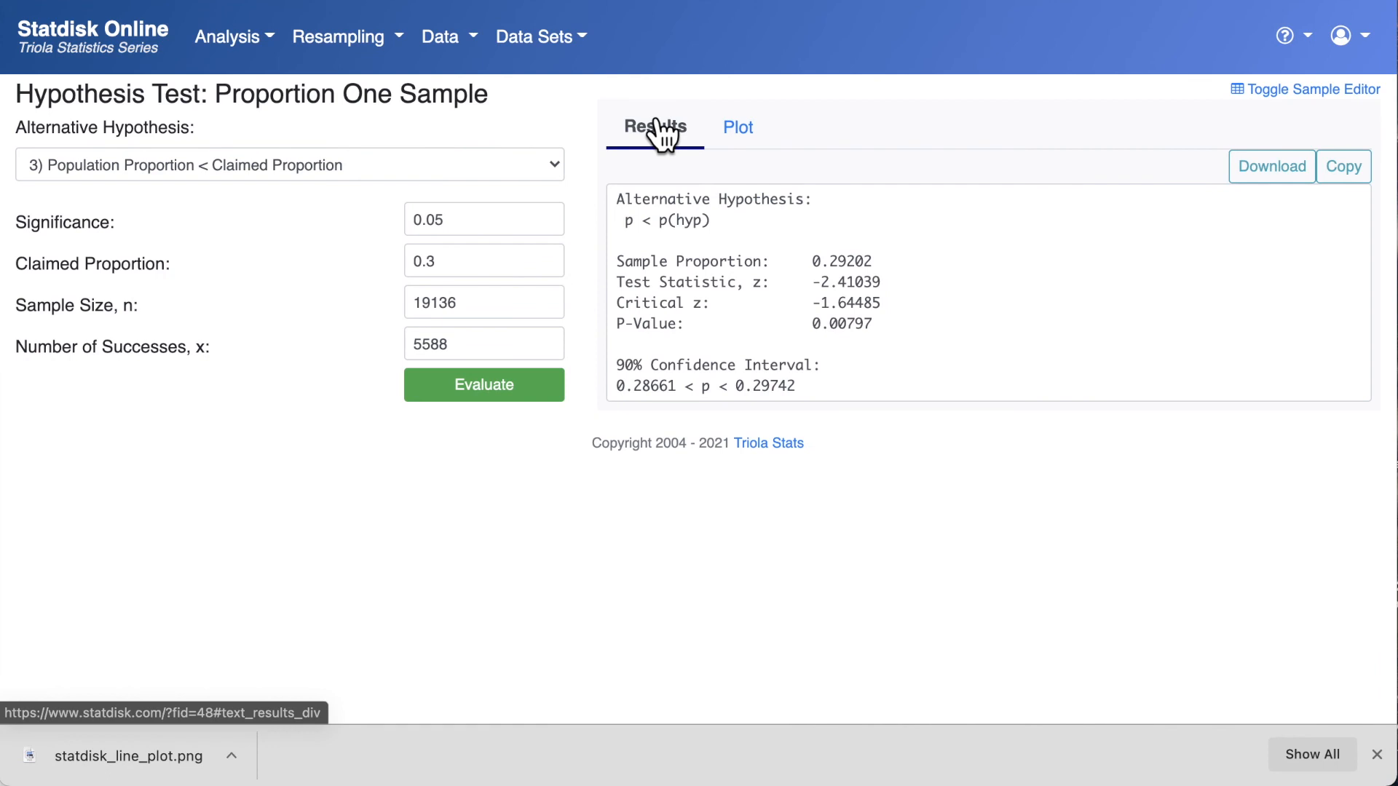
{"action": "left_click", "coordinate": [1263, 175]}
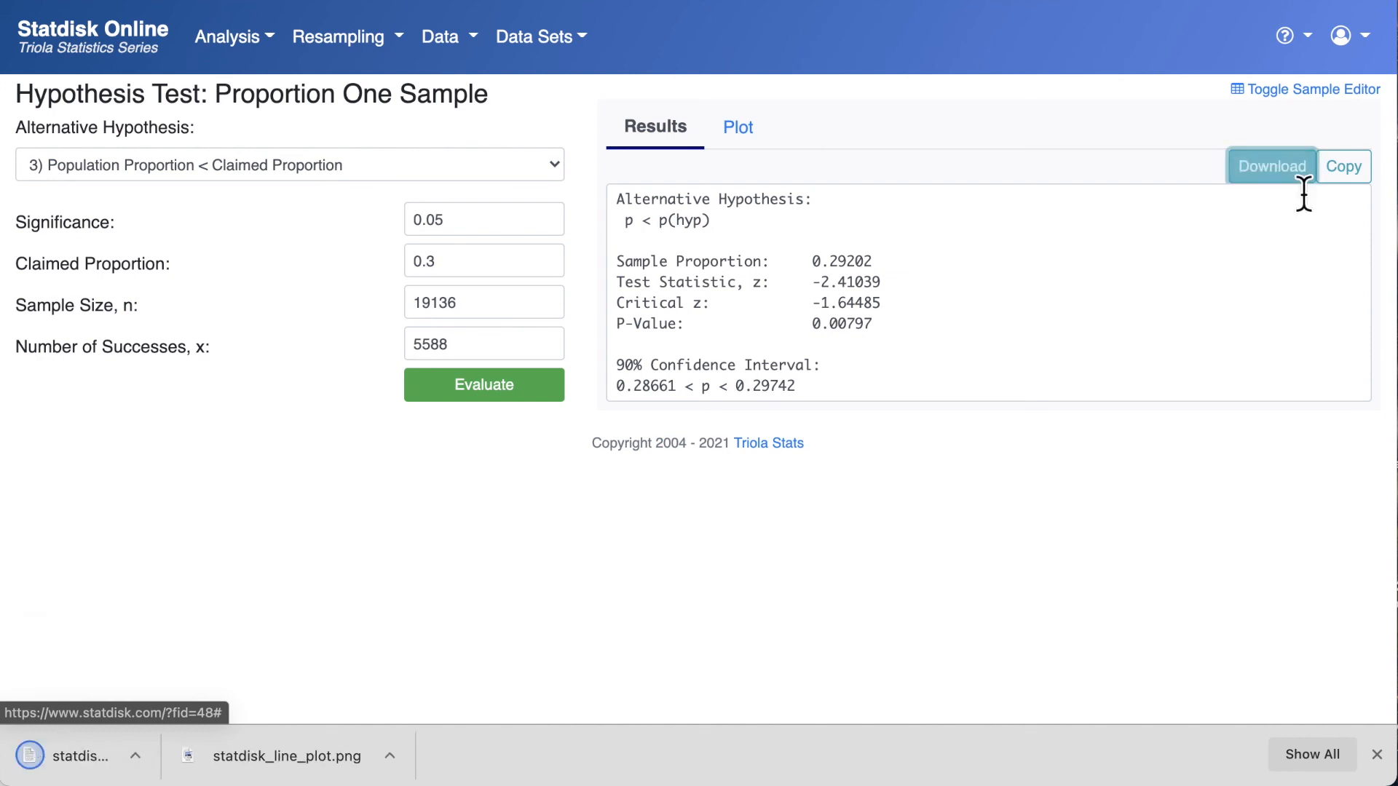
{"action": "left_click", "coordinate": [1344, 182]}
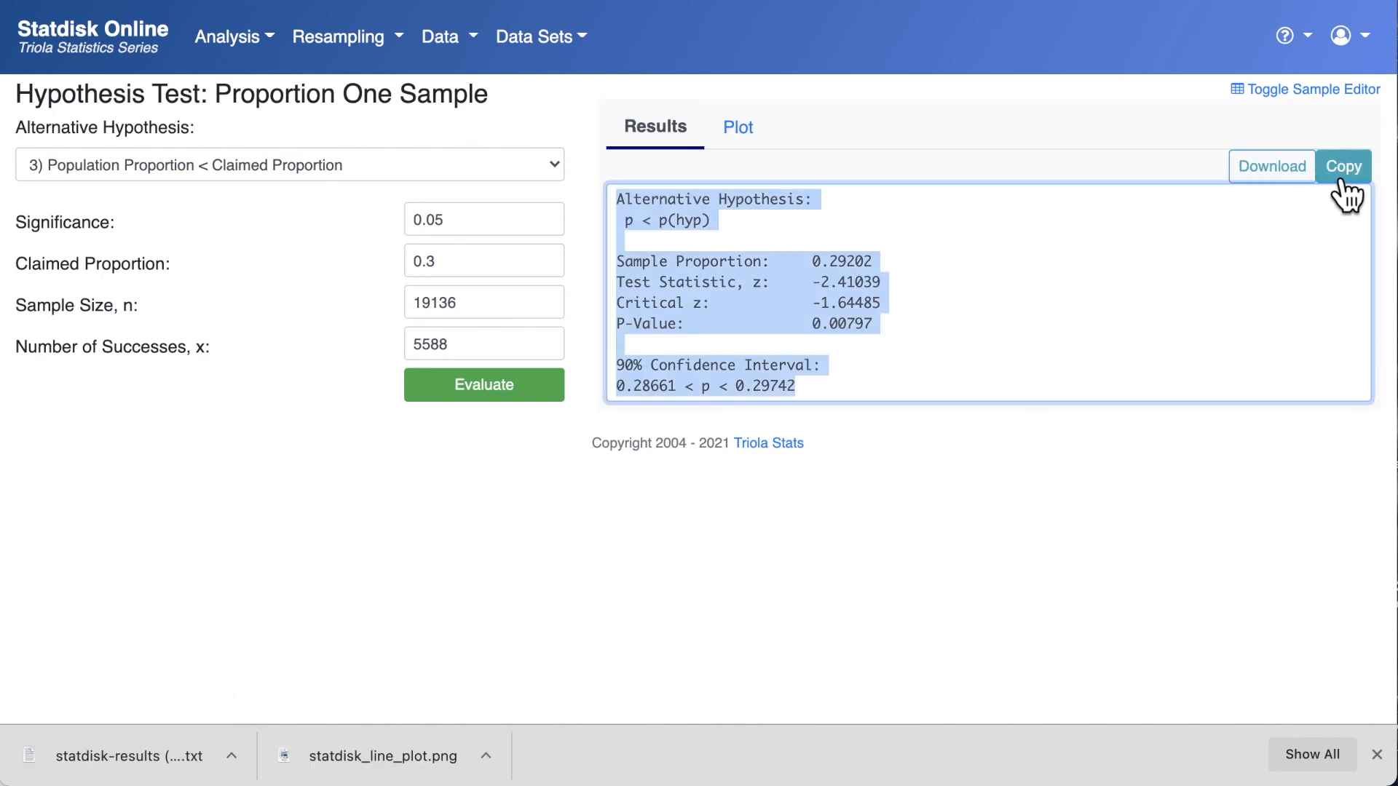